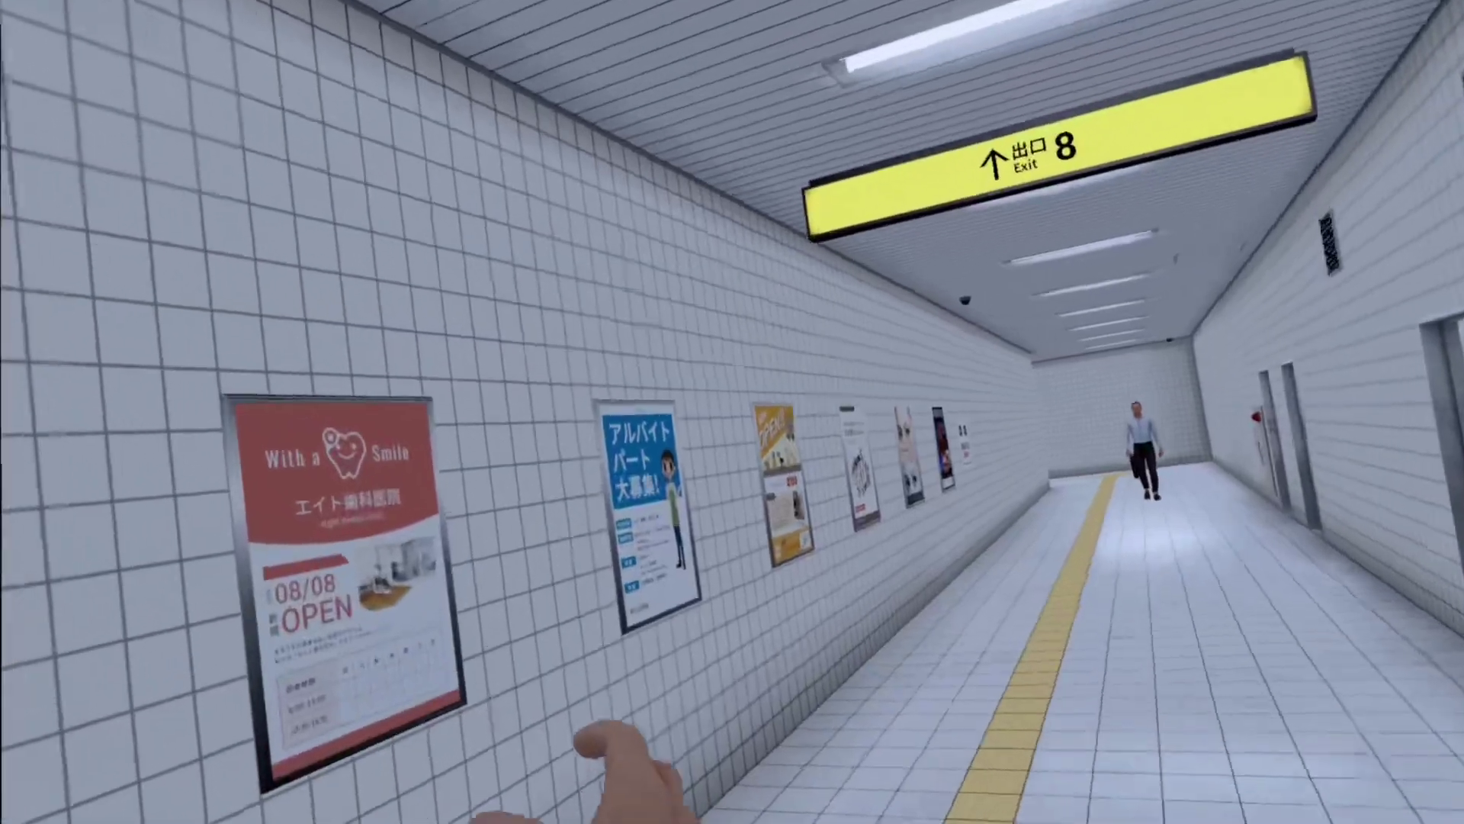
{"action": "key", "text": "w"}
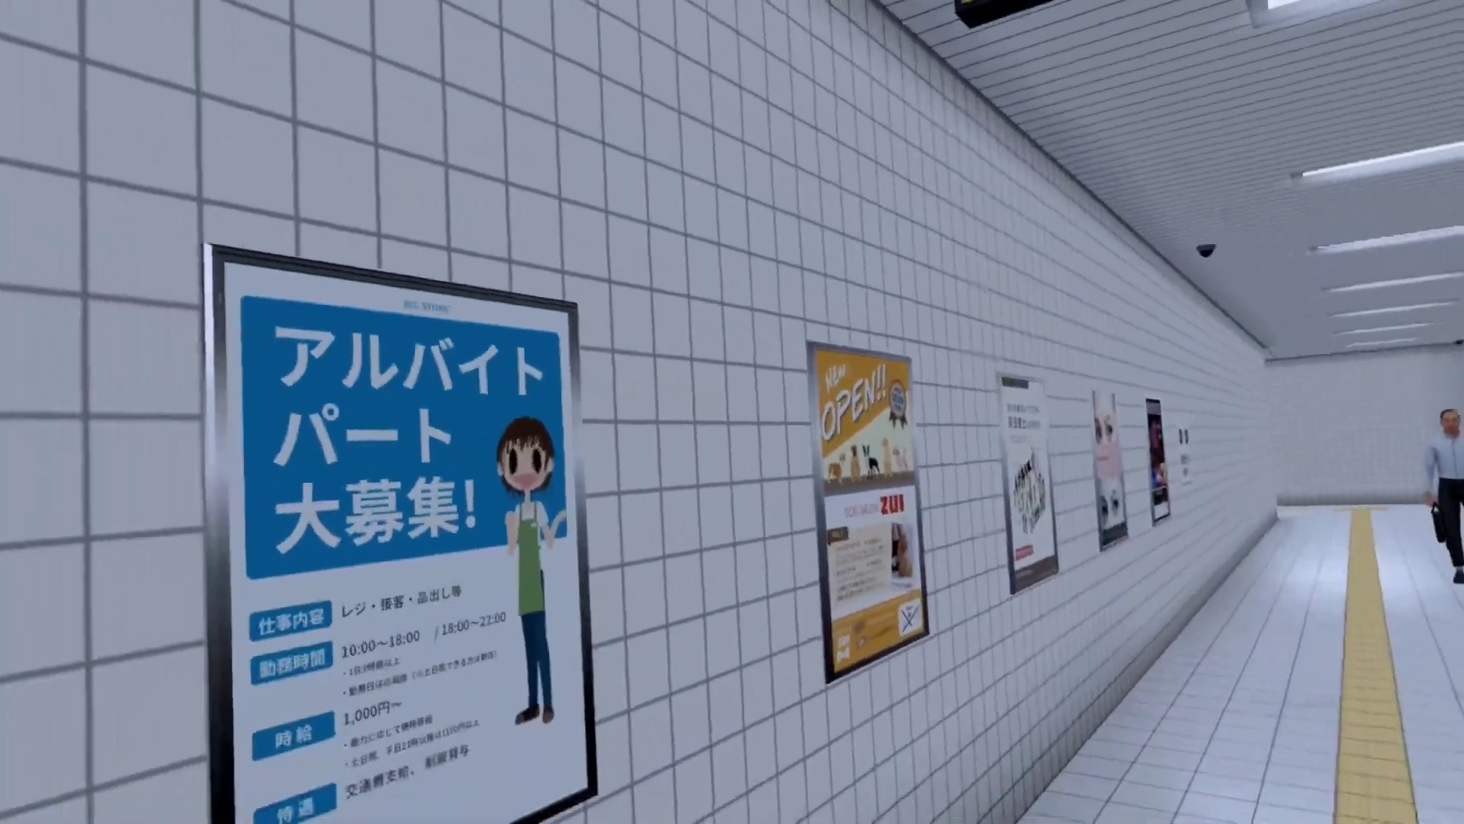